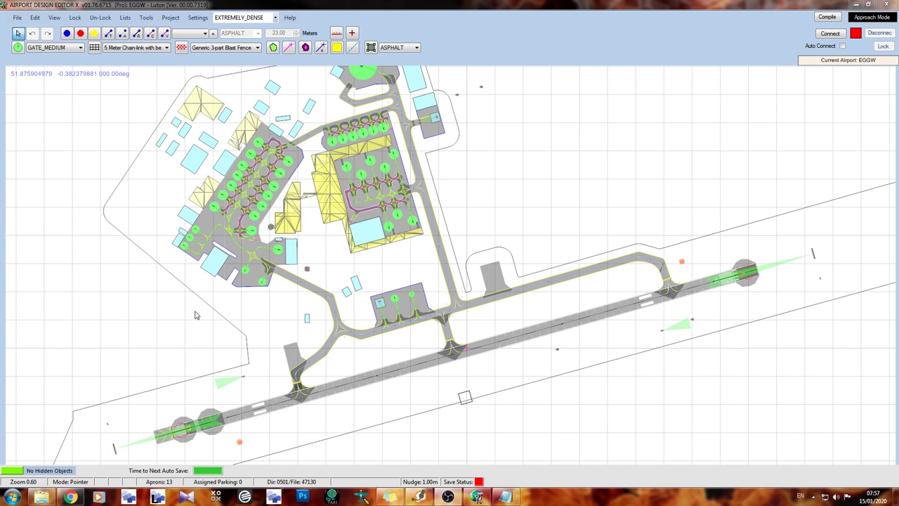
- Bring up the map's add options and dismiss them without adding anything
{"action": "right_click", "coordinate": [331, 250]}
{"action": "mouse_move", "coordinate": [393, 285]}
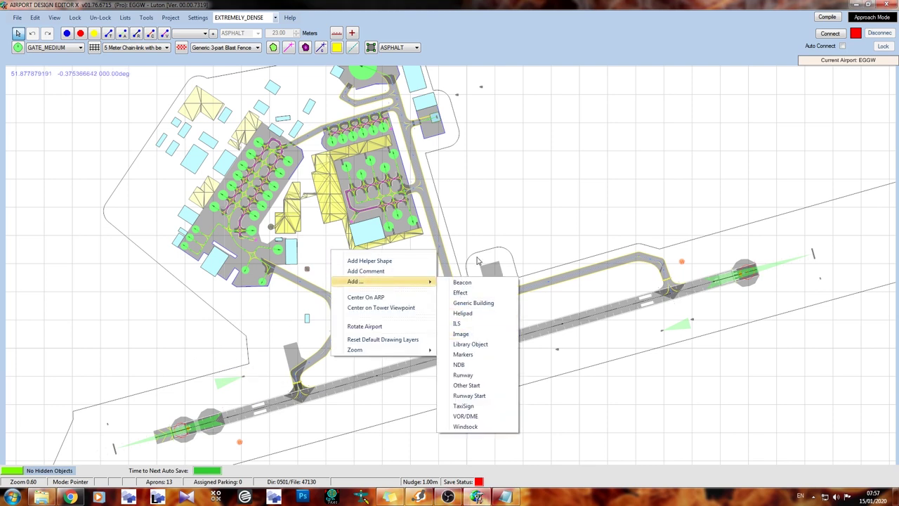
{"action": "left_click", "coordinate": [542, 5]}
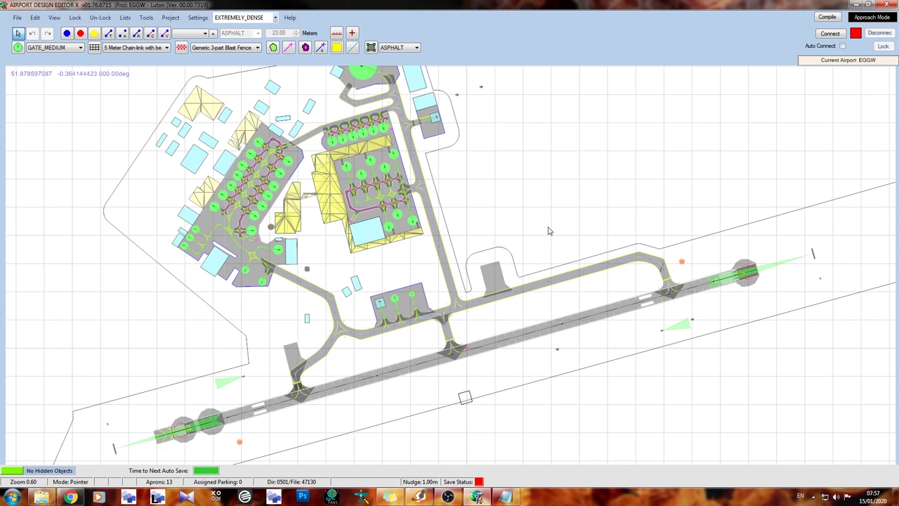
- Add a small square helper shape on the ground north of the runway
{"action": "right_click", "coordinate": [499, 204]}
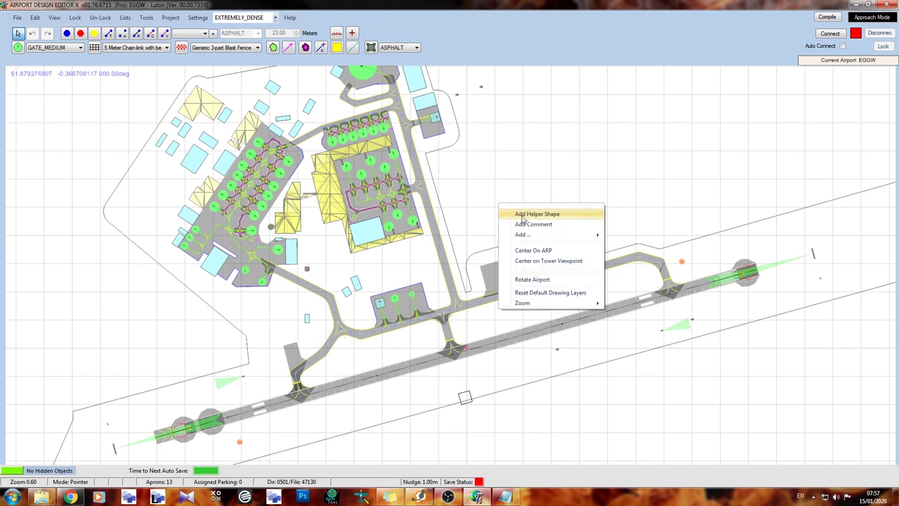
{"action": "left_click", "coordinate": [534, 214]}
{"action": "left_click", "coordinate": [407, 296]}
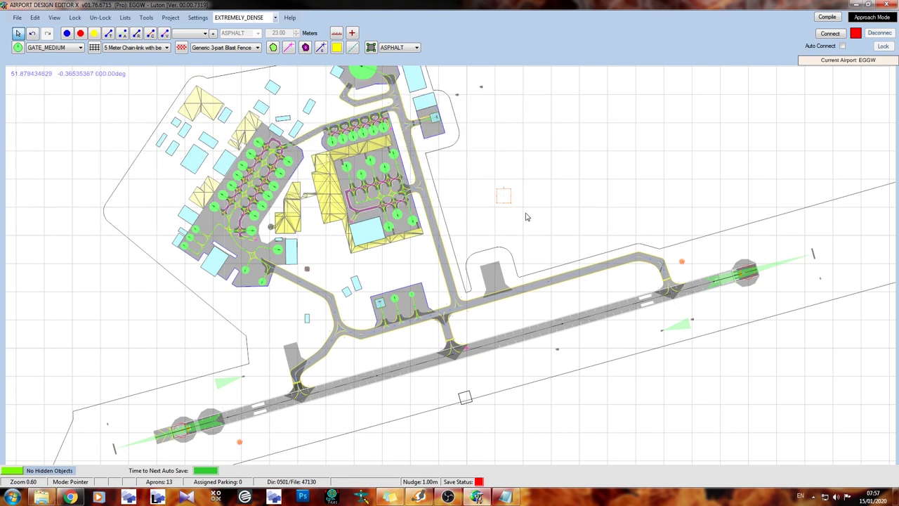
{"action": "scroll", "coordinate": [546, 202], "scroll_direction": "up", "scroll_amount": 2}
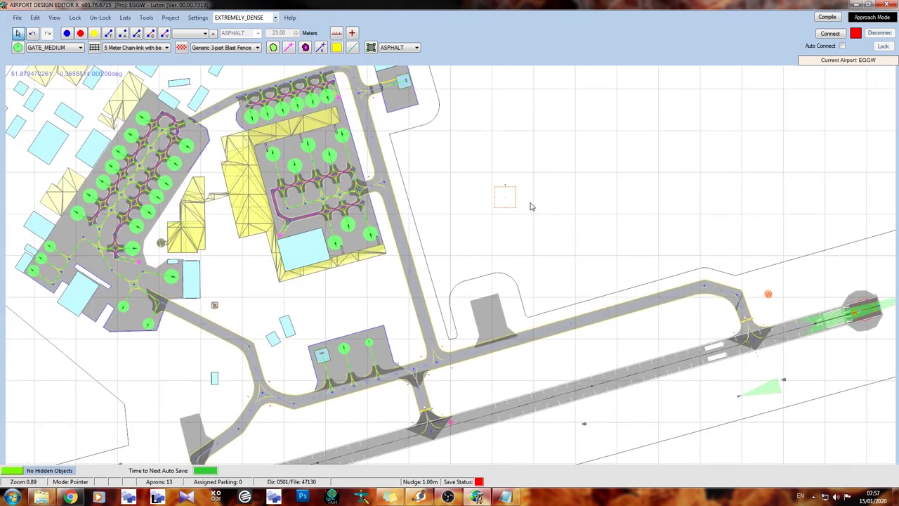
{"action": "scroll", "coordinate": [532, 207], "scroll_direction": "down", "scroll_amount": 1}
- Add Screenshot_529.jpg as a background image and drag it toward the layout
{"action": "right_click", "coordinate": [278, 245]}
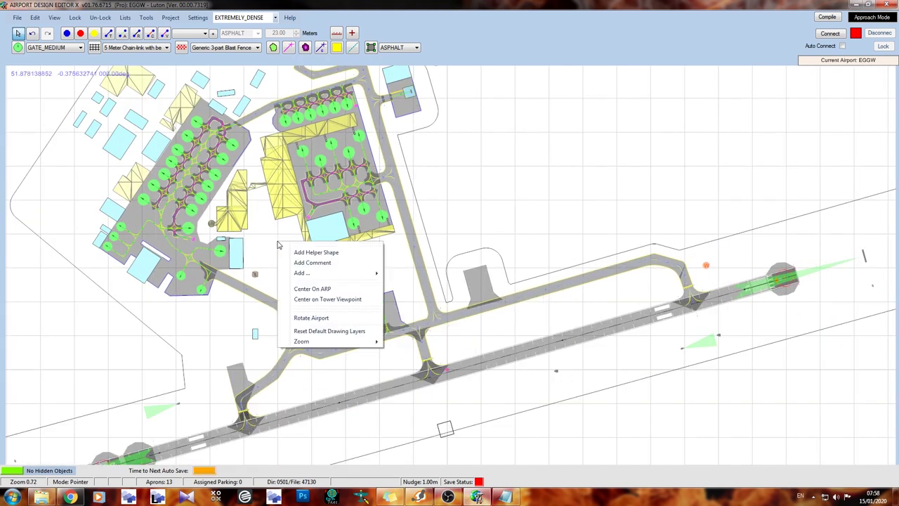
{"action": "mouse_move", "coordinate": [312, 274]}
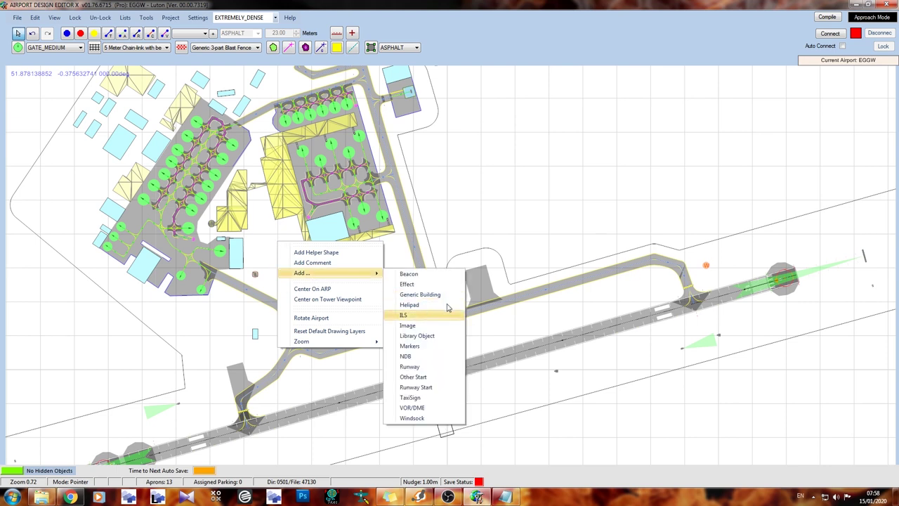
{"action": "left_click", "coordinate": [432, 326]}
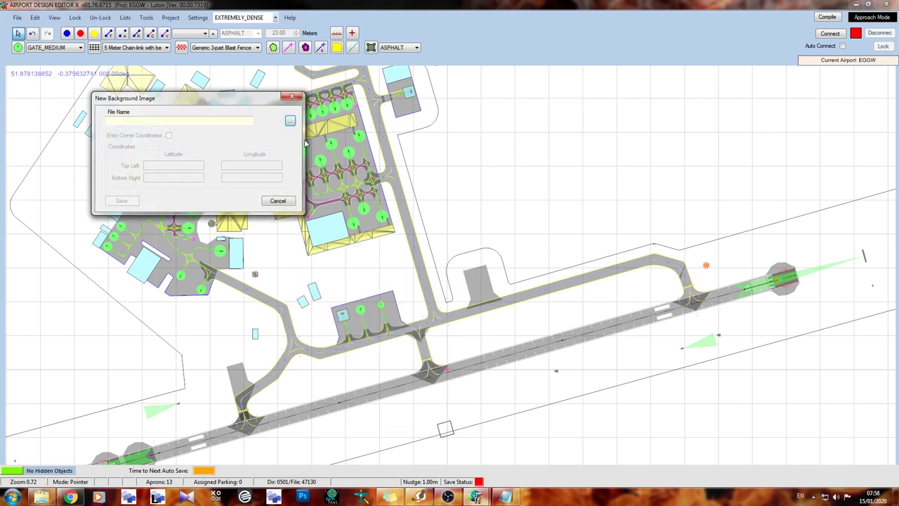
{"action": "left_click", "coordinate": [291, 121]}
{"action": "scroll", "coordinate": [274, 243], "scroll_direction": "down", "scroll_amount": 5}
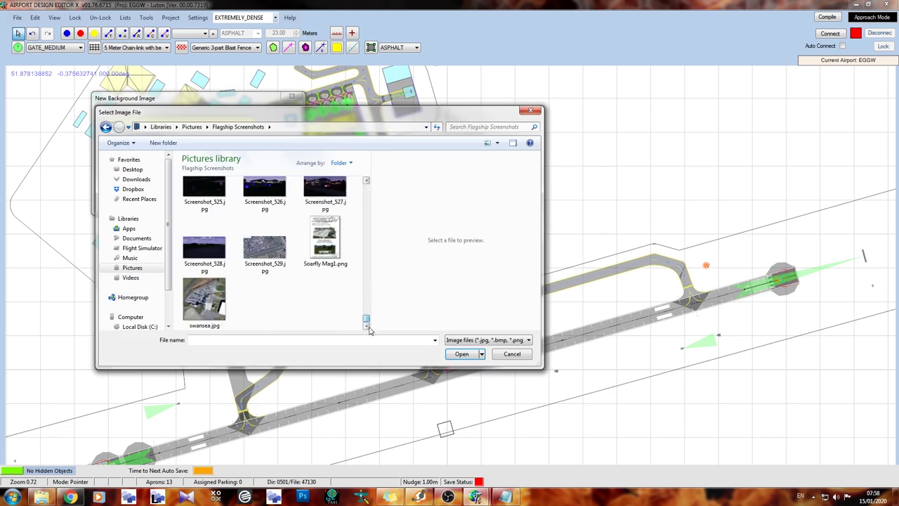
{"action": "double_click", "coordinate": [274, 243]}
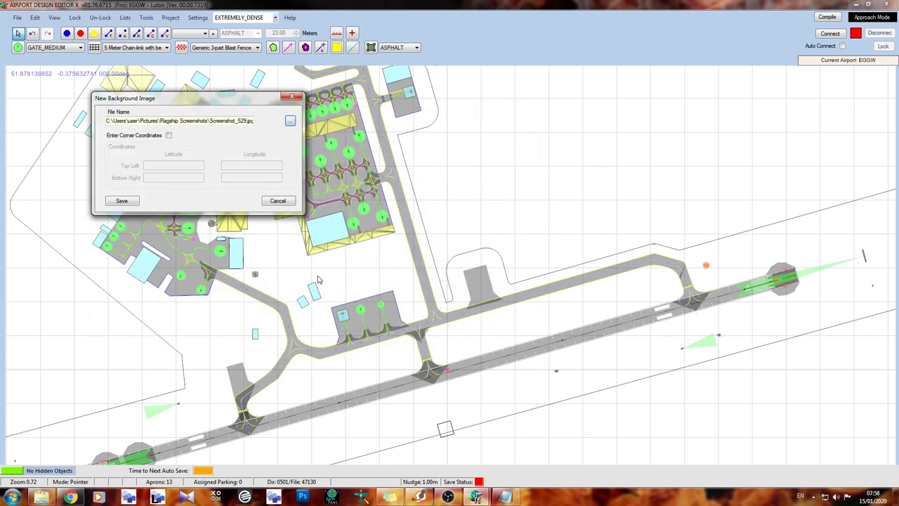
{"action": "left_click", "coordinate": [121, 201]}
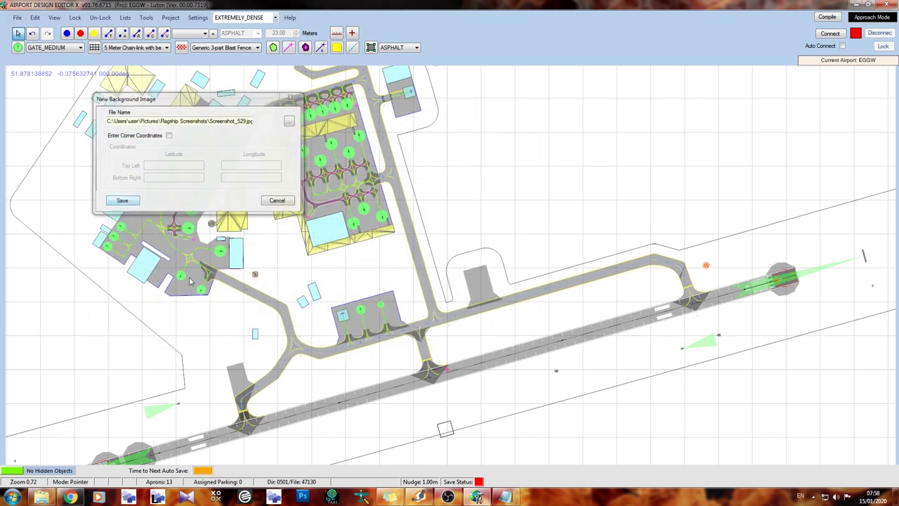
{"action": "left_click_drag", "start_coordinate": [495, 211], "coordinate": [549, 226]}
- Use Position Image to enlarge and shift the satellite background onto the drawn runway and taxiways
{"action": "scroll", "coordinate": [326, 194], "scroll_direction": "down", "scroll_amount": 1}
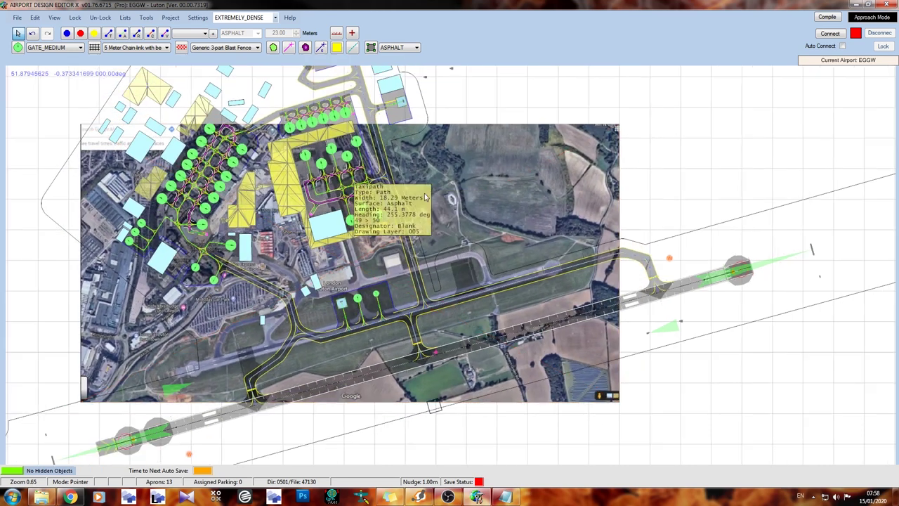
{"action": "right_click", "coordinate": [487, 173]}
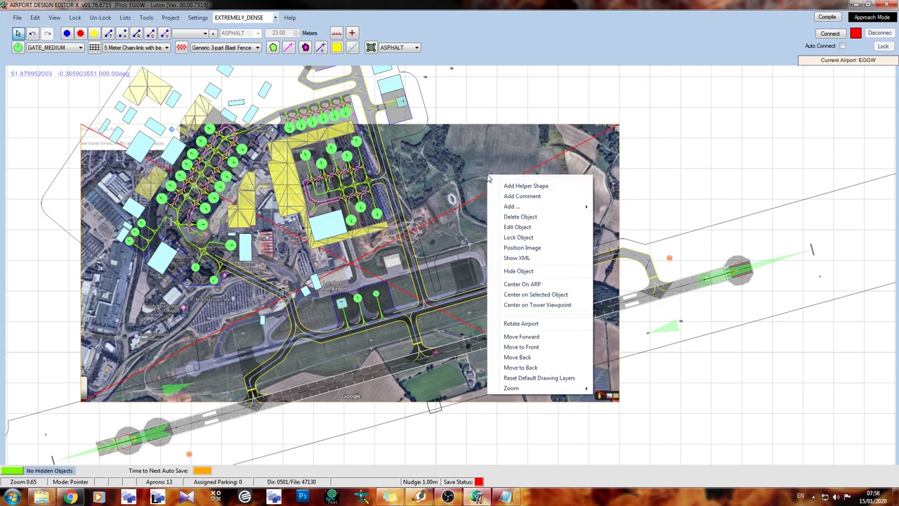
{"action": "left_click", "coordinate": [523, 251]}
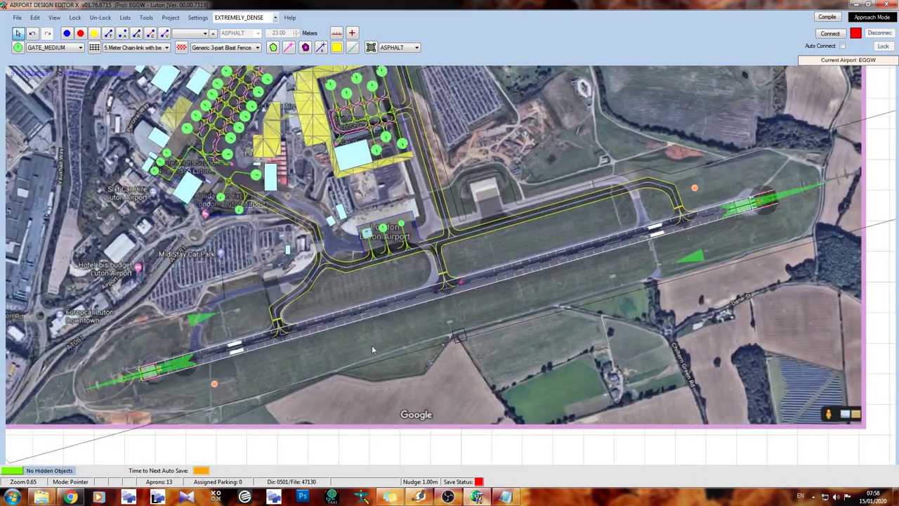
{"action": "scroll", "coordinate": [620, 270], "scroll_direction": "up", "scroll_amount": 3}
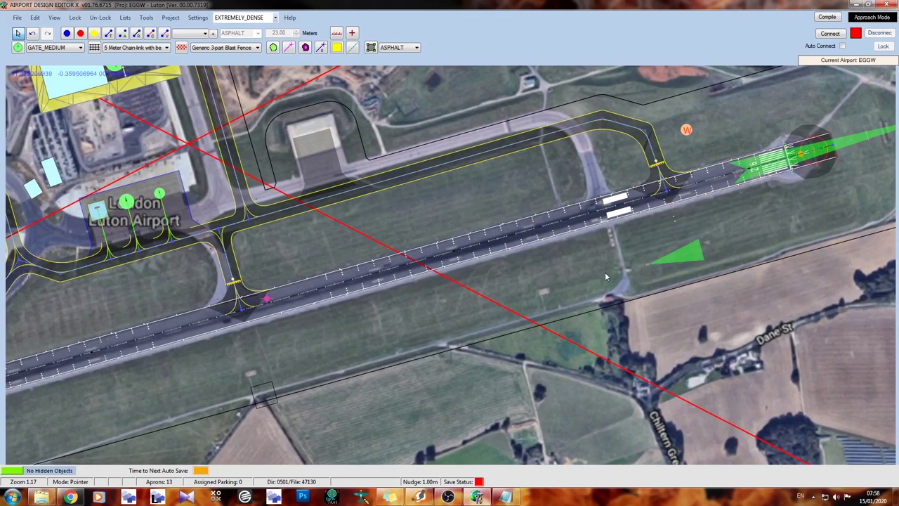
- Zoom in along the runway to check the image alignment, then zoom back out
{"action": "scroll", "coordinate": [606, 272], "scroll_direction": "up", "scroll_amount": 1}
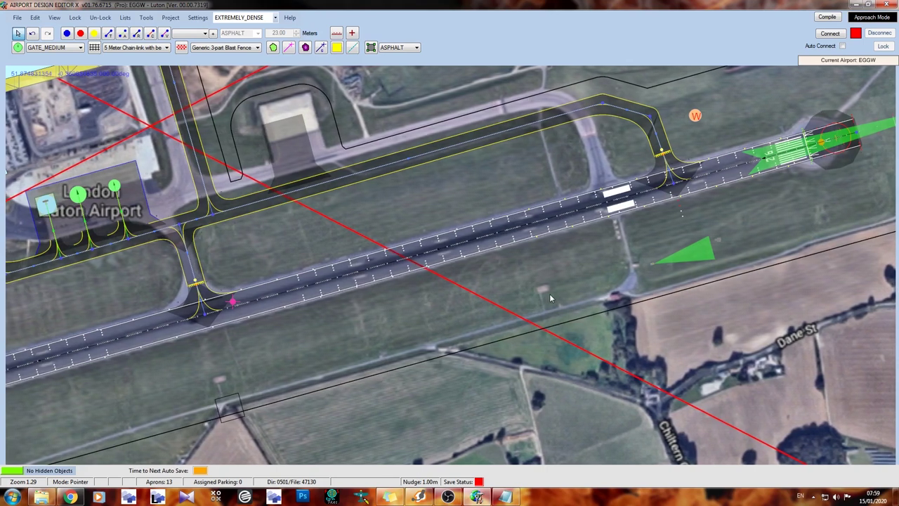
{"action": "scroll", "coordinate": [555, 294], "scroll_direction": "down", "scroll_amount": 7}
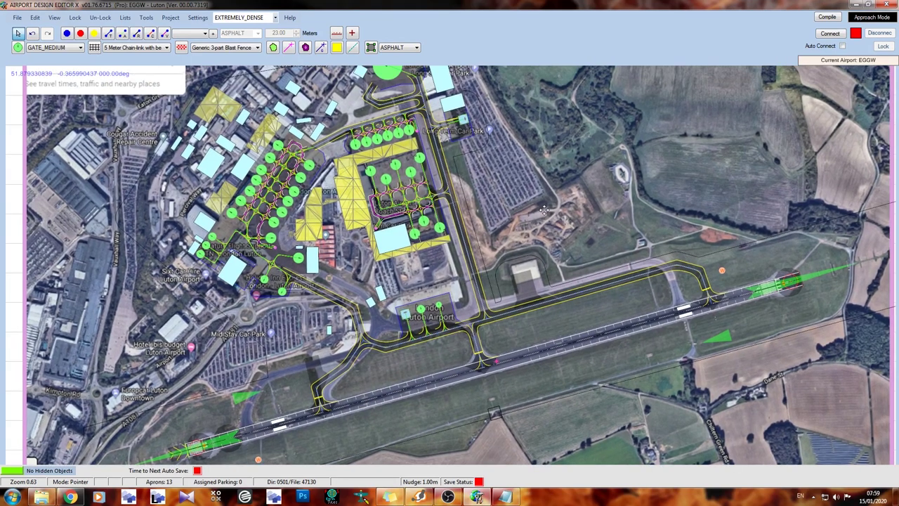
{"action": "scroll", "coordinate": [545, 215], "scroll_direction": "down", "scroll_amount": 2}
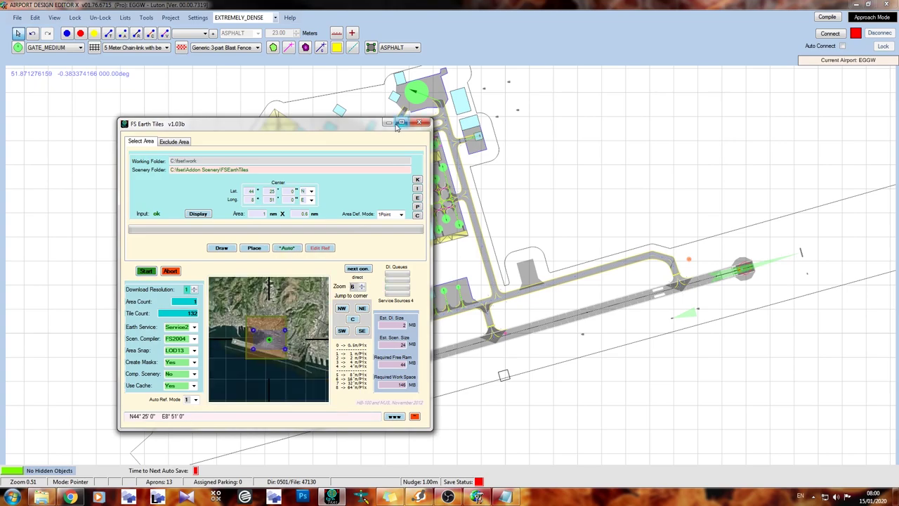
- Maximize FS Earth Tiles and set the scenery compiler to FSX
{"action": "left_click", "coordinate": [400, 124]}
{"action": "left_click", "coordinate": [73, 218]}
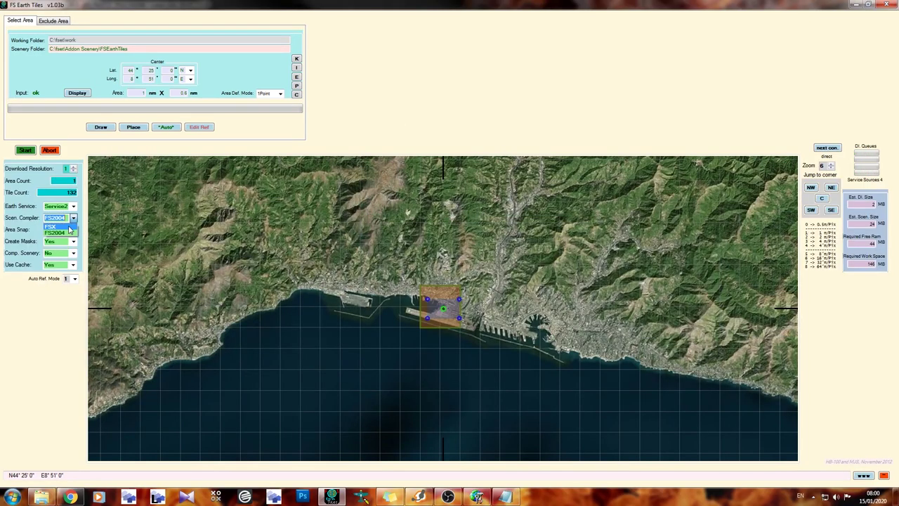
{"action": "left_click", "coordinate": [68, 228]}
- Pan and zoom the preview map from Genoa to centre on Luton airport
{"action": "scroll", "coordinate": [466, 345], "scroll_direction": "down", "scroll_amount": 5}
{"action": "right_click_drag", "start_coordinate": [465, 345], "coordinate": [467, 365]}
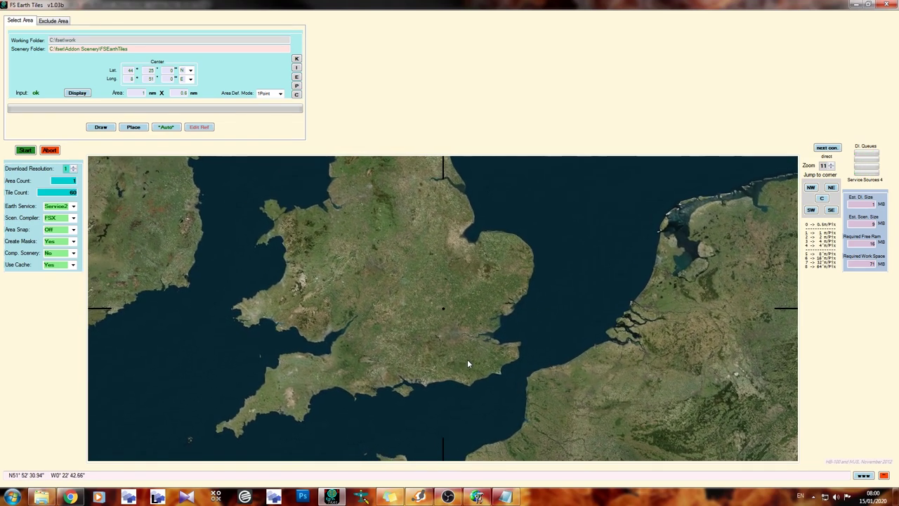
{"action": "scroll", "coordinate": [447, 325], "scroll_direction": "up", "scroll_amount": 7}
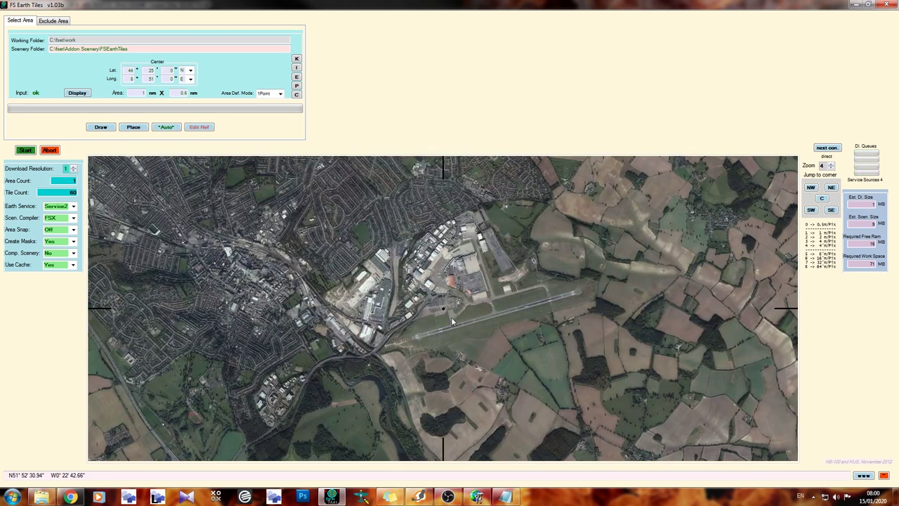
{"action": "right_click_drag", "start_coordinate": [451, 317], "coordinate": [435, 350]}
{"action": "scroll", "coordinate": [436, 351], "scroll_direction": "up", "scroll_amount": 1}
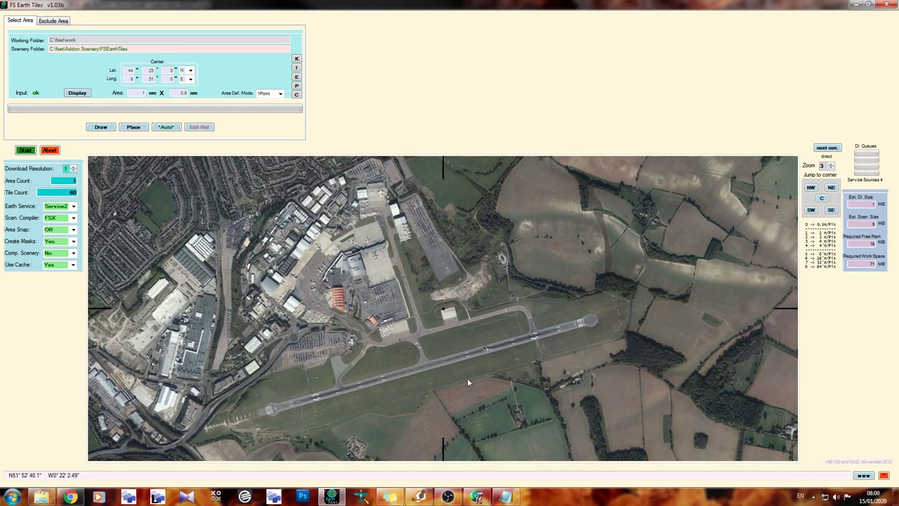
{"action": "right_click_drag", "start_coordinate": [468, 378], "coordinate": [438, 338]}
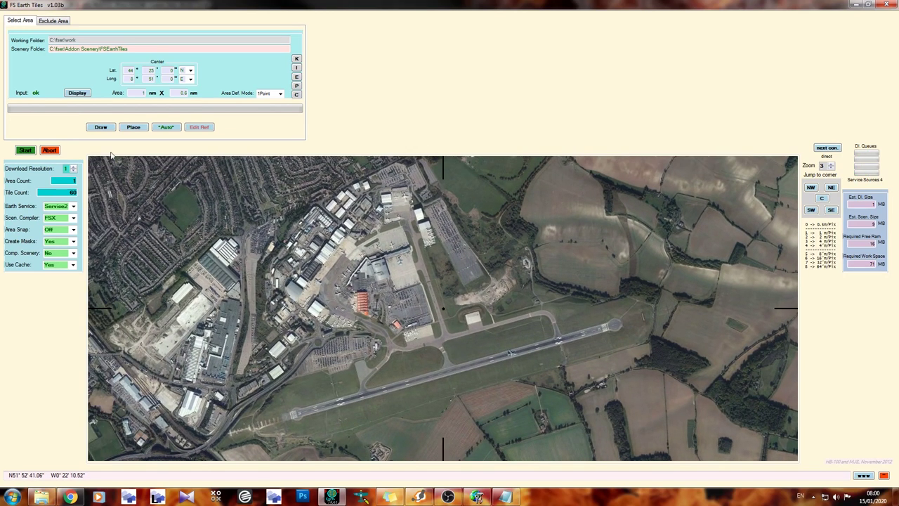
- Draw a two-corner area rectangle around Luton airport, extending its top edge north over the terminal
{"action": "left_click", "coordinate": [103, 128]}
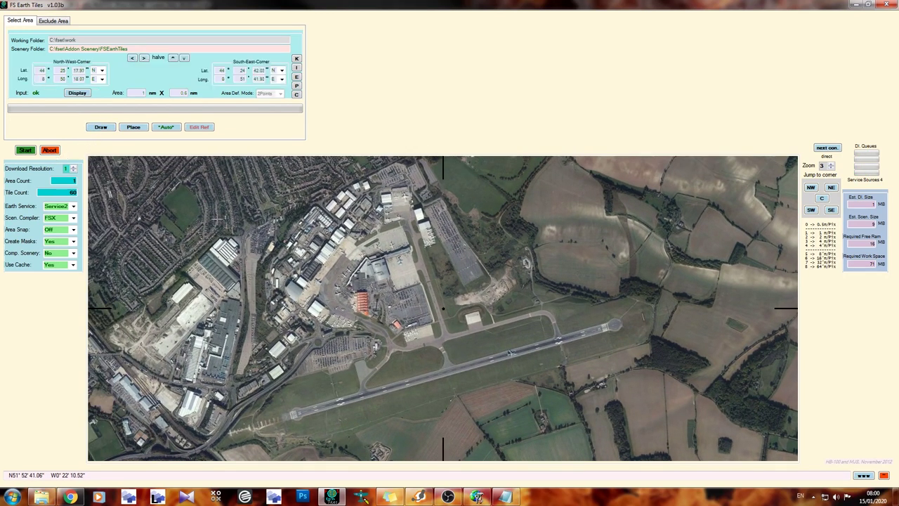
{"action": "mouse_move", "coordinate": [248, 213]}
{"action": "left_mouse_down"}
{"action": "mouse_move", "coordinate": [575, 431]}
{"action": "mouse_move", "coordinate": [631, 446]}
{"action": "left_mouse_up"}
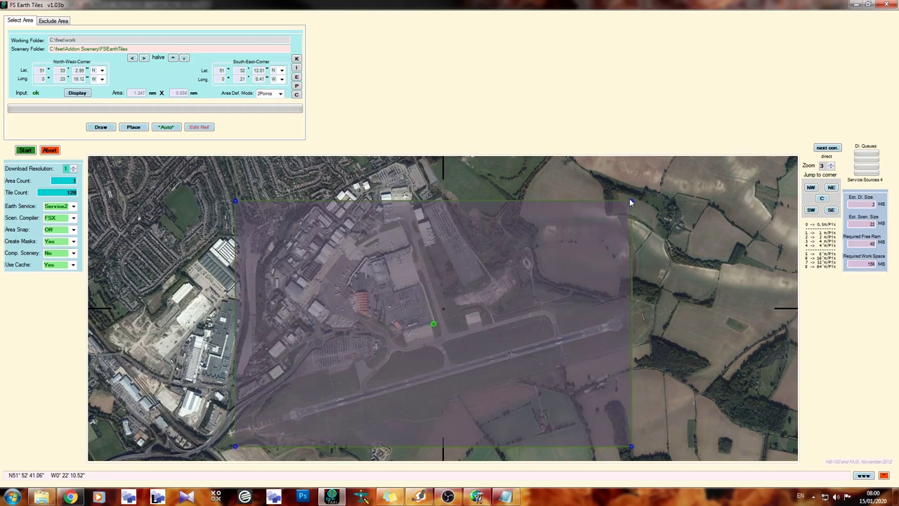
{"action": "left_click_drag", "start_coordinate": [629, 199], "coordinate": [631, 186]}
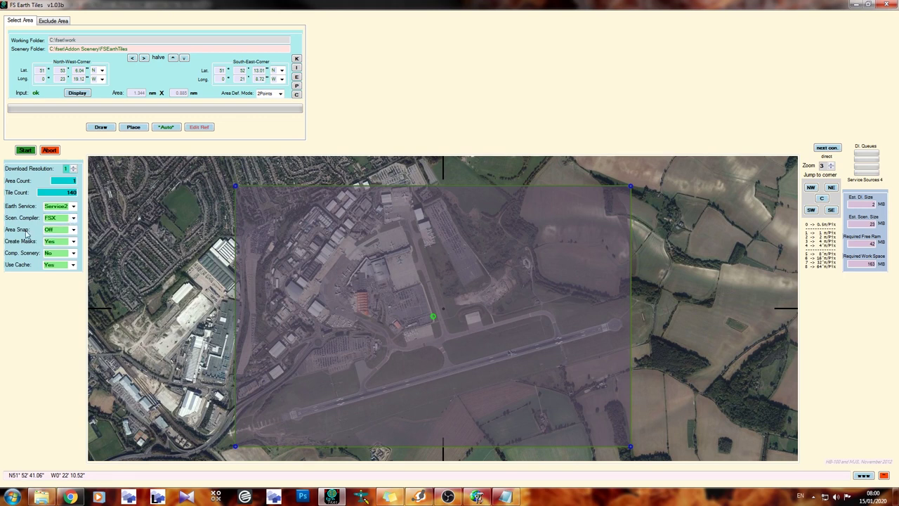
{"action": "left_click", "coordinate": [74, 242]}
{"action": "left_click", "coordinate": [887, 5]}
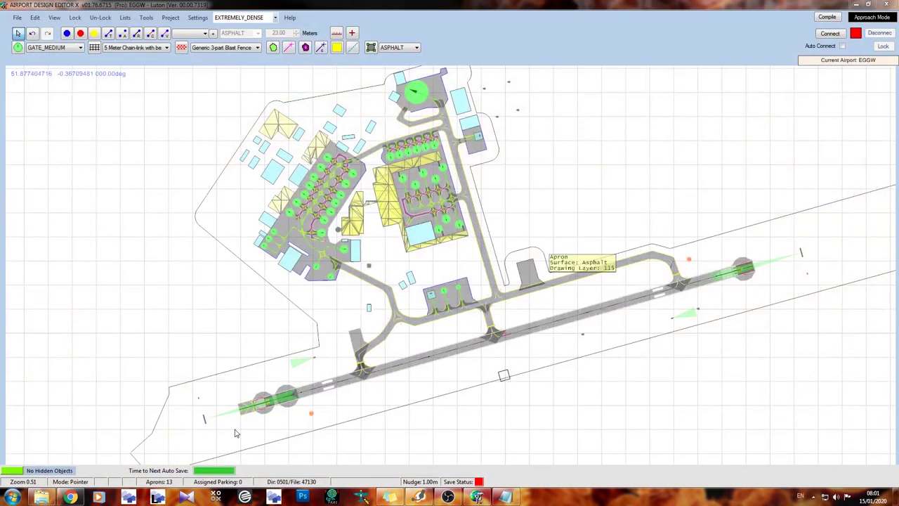
- In the luton work folder, inspect the Area bitmap, AreaAutumn and AreaThumbnail images
{"action": "left_click", "coordinate": [42, 499]}
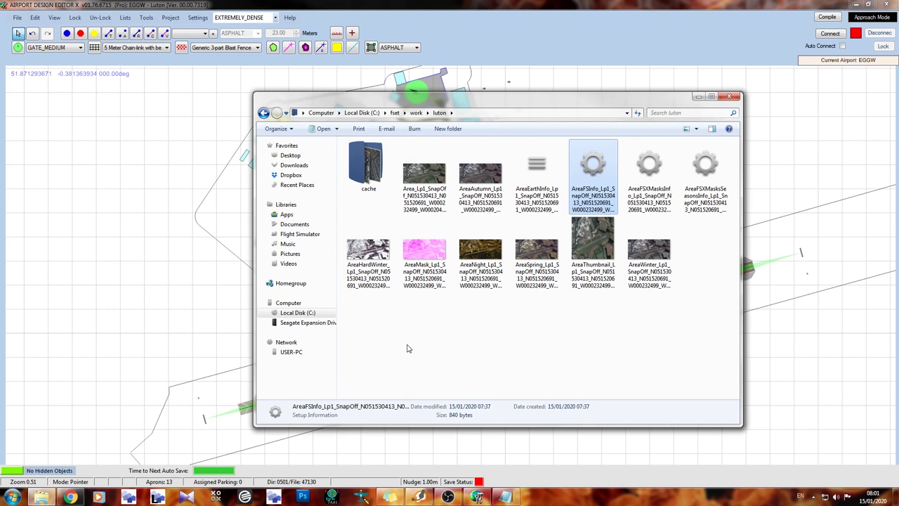
{"action": "left_click", "coordinate": [418, 184]}
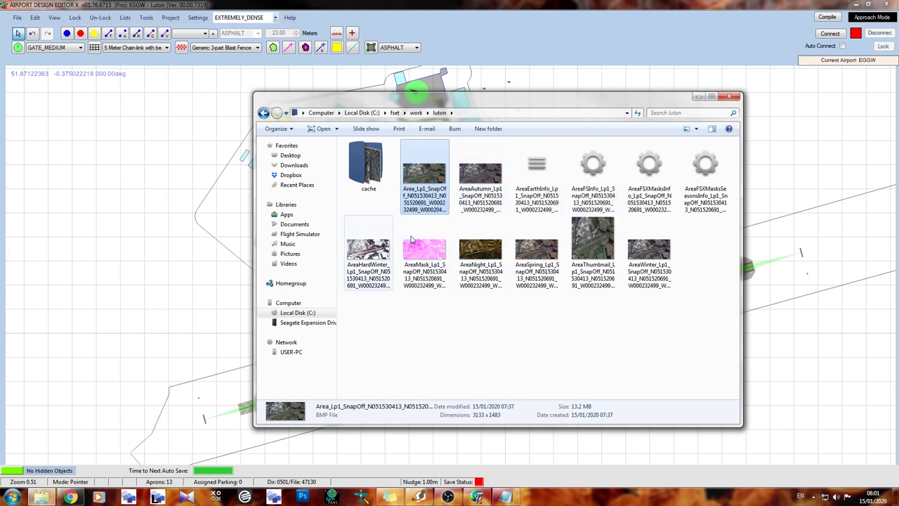
{"action": "left_click_drag", "start_coordinate": [341, 236], "coordinate": [648, 271]}
{"action": "left_click", "coordinate": [515, 316]}
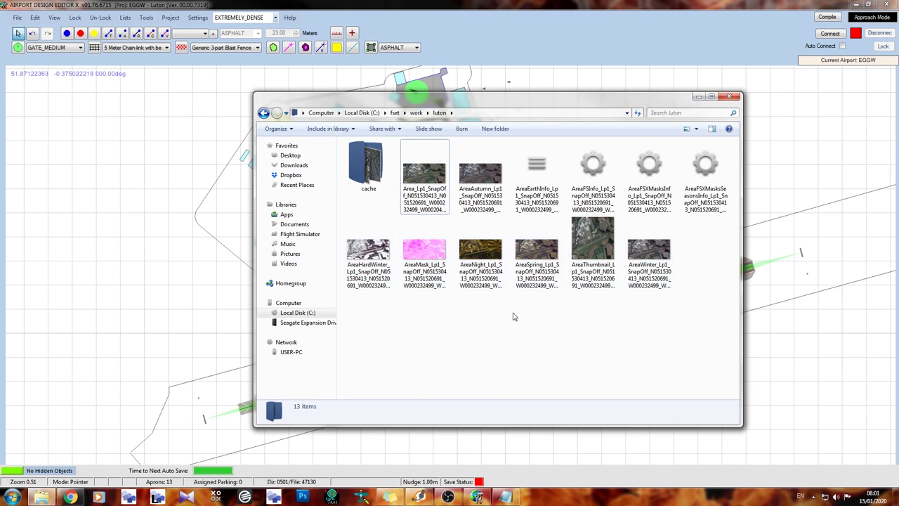
{"action": "left_click", "coordinate": [480, 179]}
{"action": "left_click", "coordinate": [595, 259]}
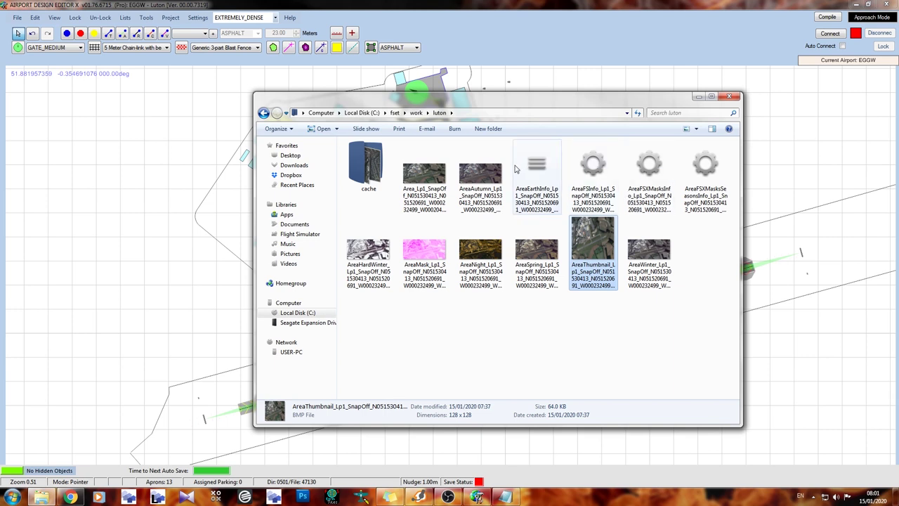
- Look over the four info and mask settings files, then open AreaFSInfo in Notepad
{"action": "left_click", "coordinate": [536, 172]}
{"action": "left_click", "coordinate": [706, 172], "text": "shift"}
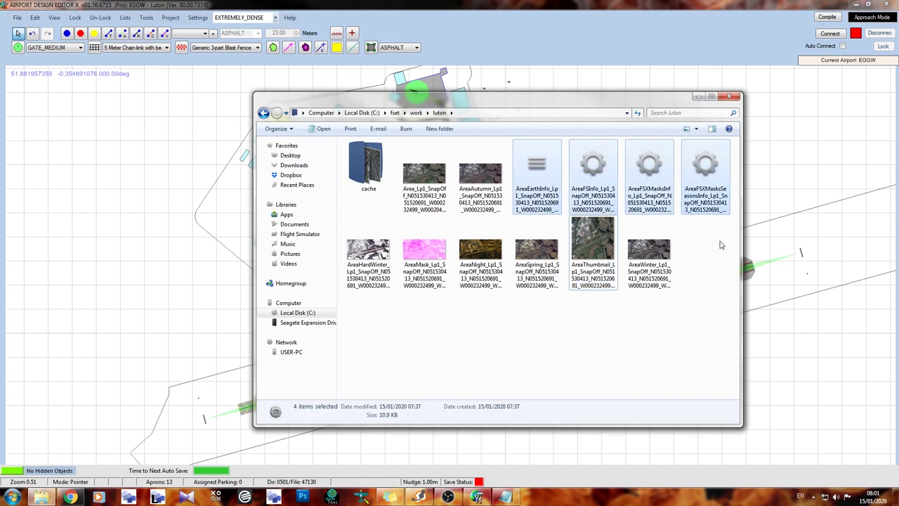
{"action": "left_click", "coordinate": [642, 341]}
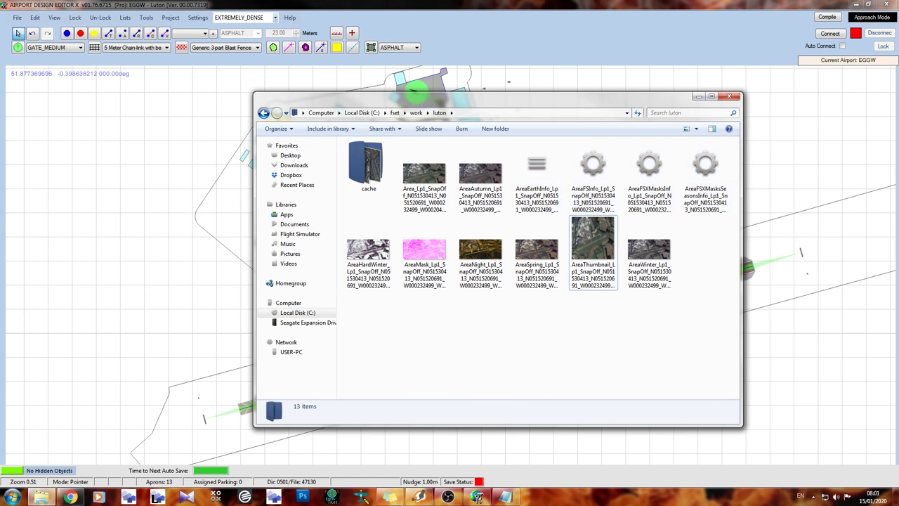
{"action": "double_click", "coordinate": [592, 172]}
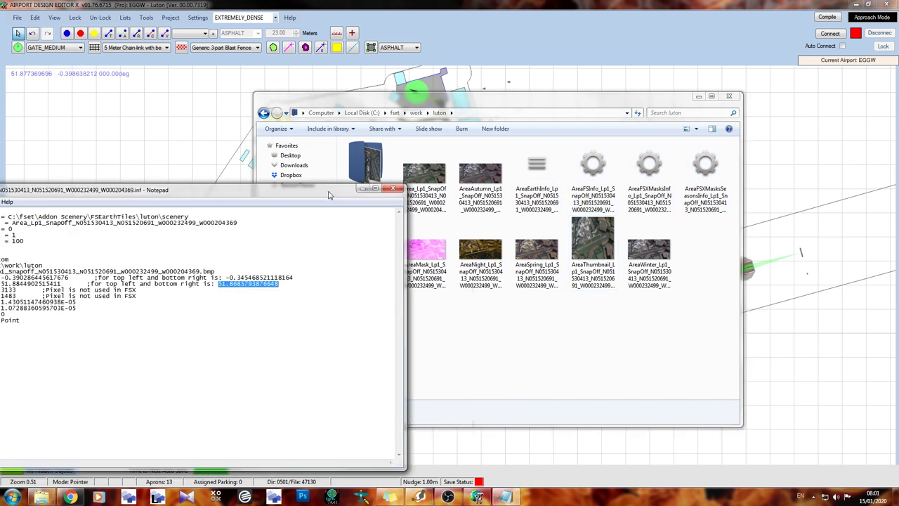
- Highlight the Lon and Lat corner lines in AreaFSInfo, then close Notepad
{"action": "left_click_drag", "start_coordinate": [311, 217], "coordinate": [595, 223]}
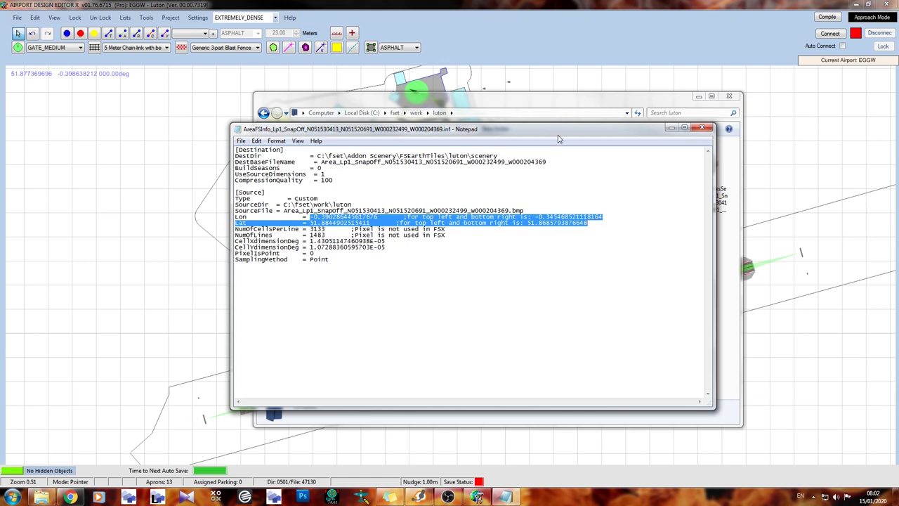
{"action": "left_click", "coordinate": [702, 127]}
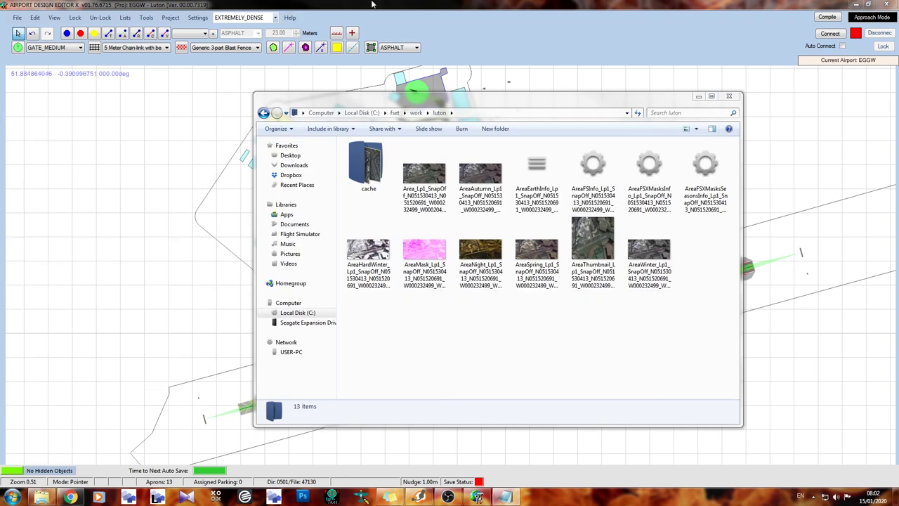
- Close Explorer and start adding a new background image to the Luton layout
{"action": "left_click", "coordinate": [729, 95]}
{"action": "right_click", "coordinate": [380, 271]}
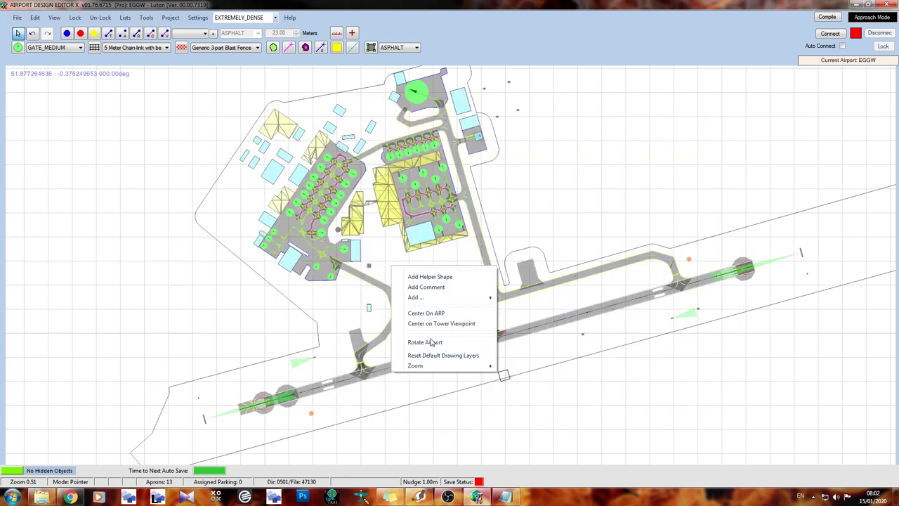
{"action": "mouse_move", "coordinate": [442, 301]}
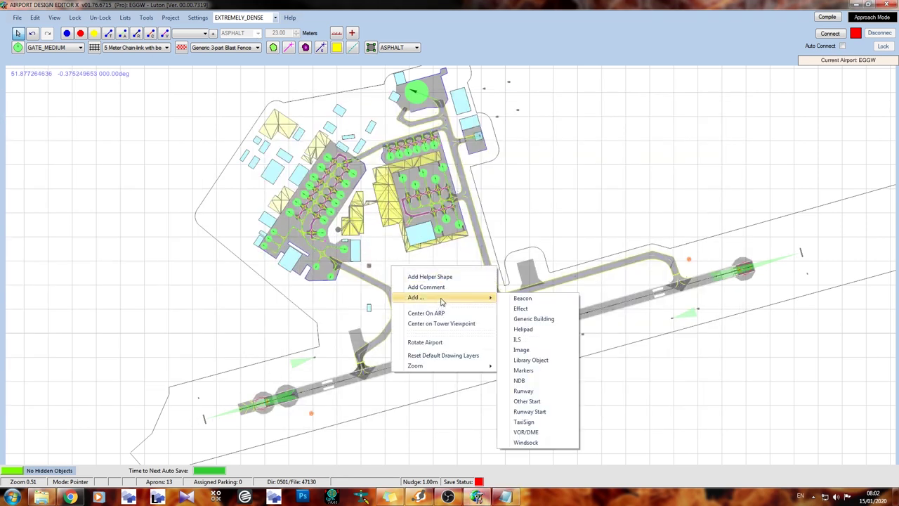
{"action": "left_click", "coordinate": [545, 350]}
- Browse to C:\fset\work\luton and choose the Area aerial bitmap as the image
{"action": "left_click", "coordinate": [243, 74]}
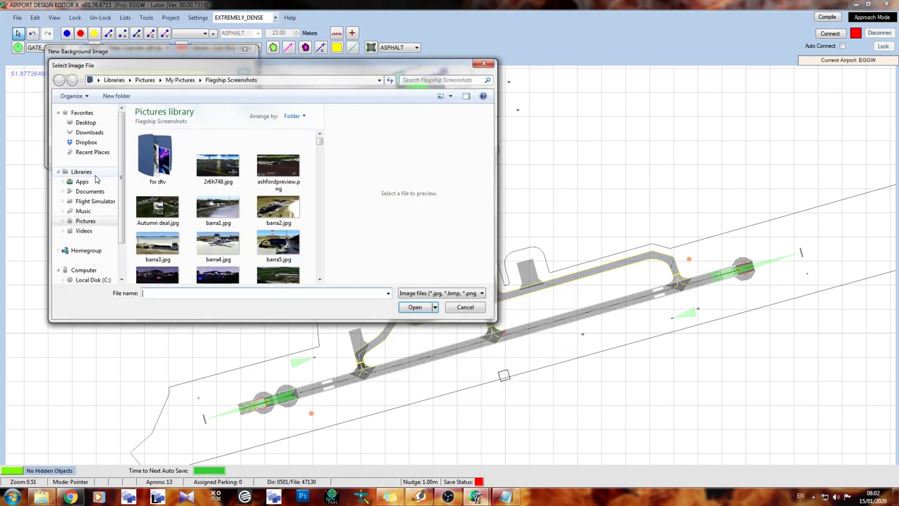
{"action": "left_click", "coordinate": [91, 279]}
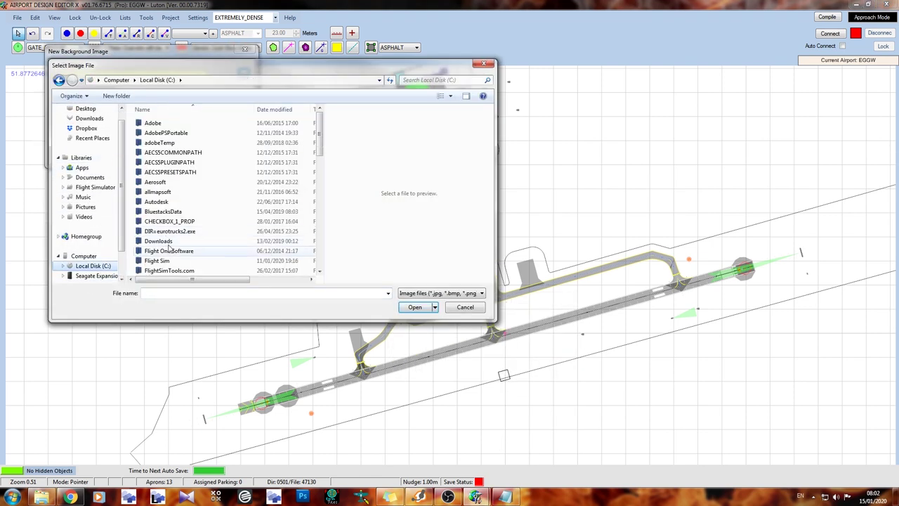
{"action": "scroll", "coordinate": [169, 260], "scroll_direction": "down", "scroll_amount": 1}
{"action": "scroll", "coordinate": [170, 261], "scroll_direction": "down", "scroll_amount": 2}
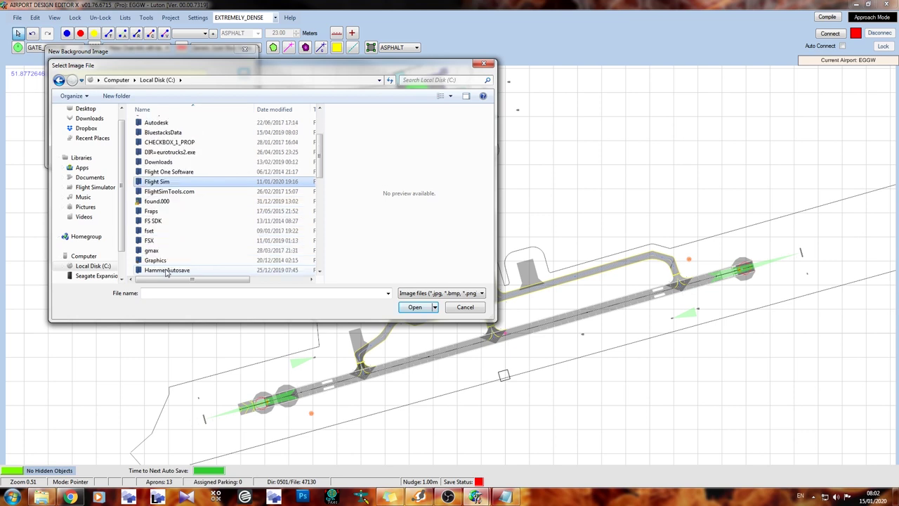
{"action": "double_click", "coordinate": [175, 232]}
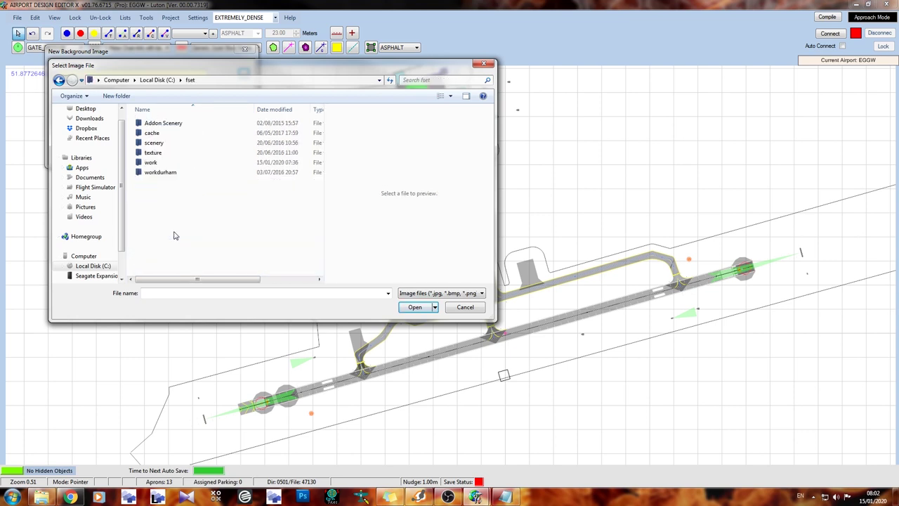
{"action": "double_click", "coordinate": [158, 162]}
{"action": "double_click", "coordinate": [152, 182]}
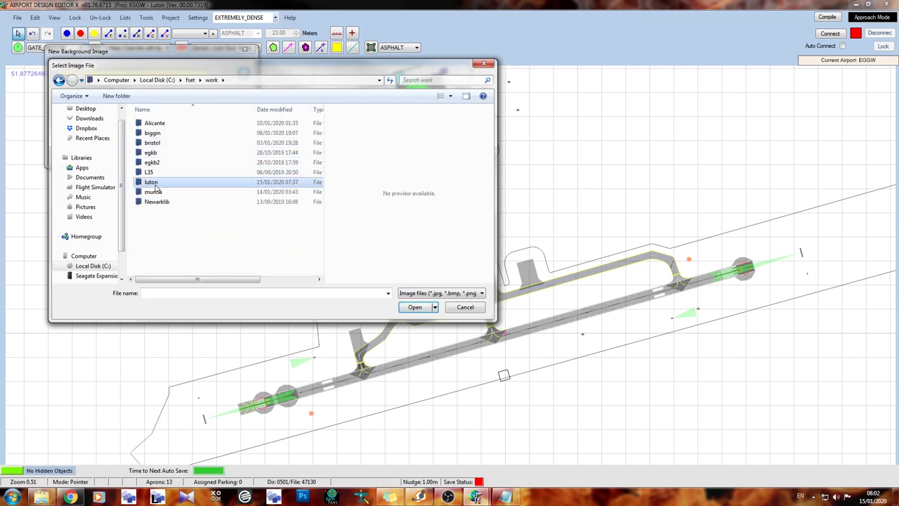
{"action": "left_click", "coordinate": [205, 146]}
{"action": "double_click", "coordinate": [206, 146]}
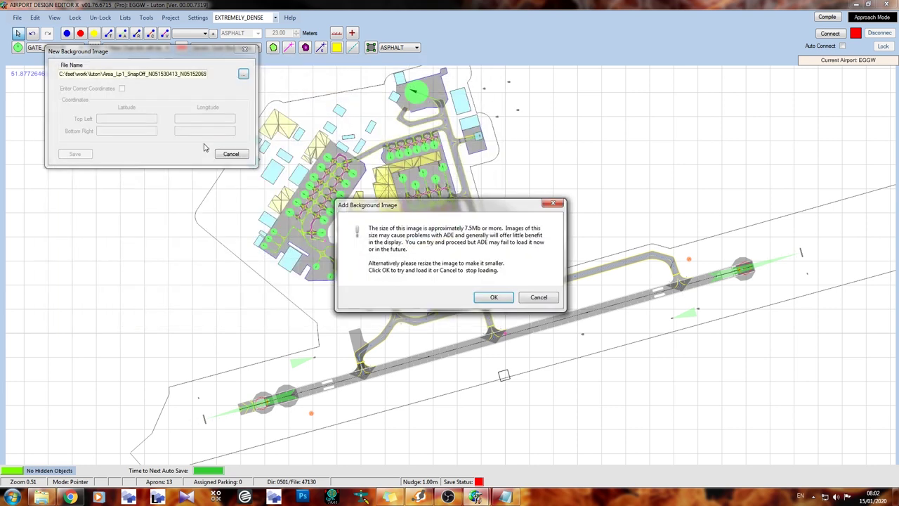
- Accept the 7.5 MB size warning, paste the .inf corner Lat/Lon coordinates, and save the background
{"action": "left_click", "coordinate": [495, 298]}
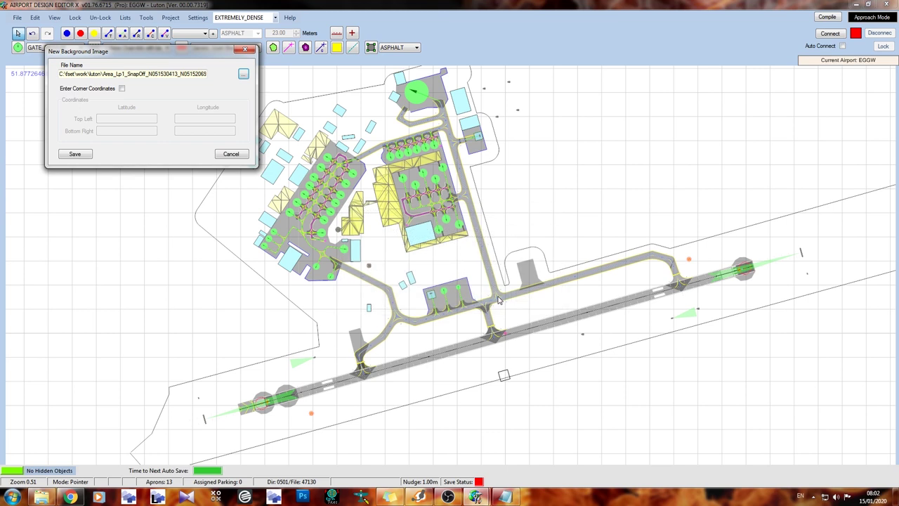
{"action": "left_click", "coordinate": [122, 89]}
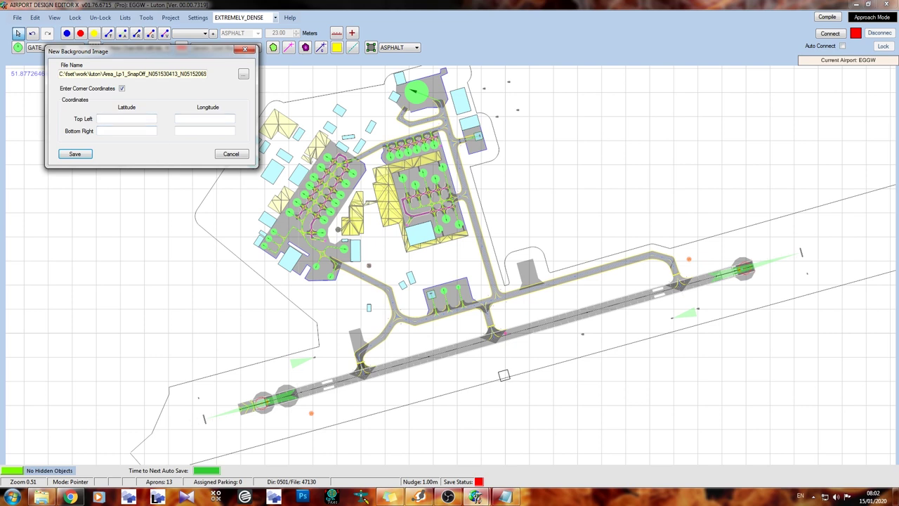
{"action": "key", "text": "alt+Tab"}
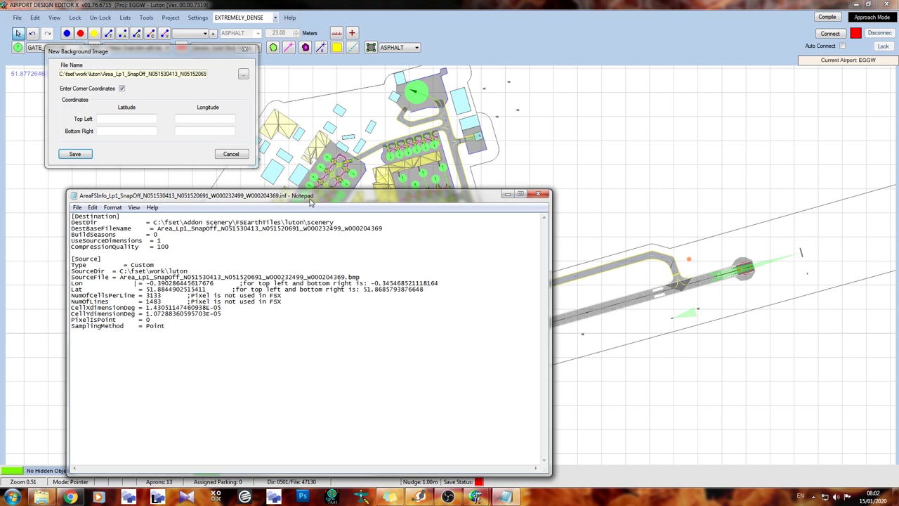
{"action": "key", "text": "alt+Tab"}
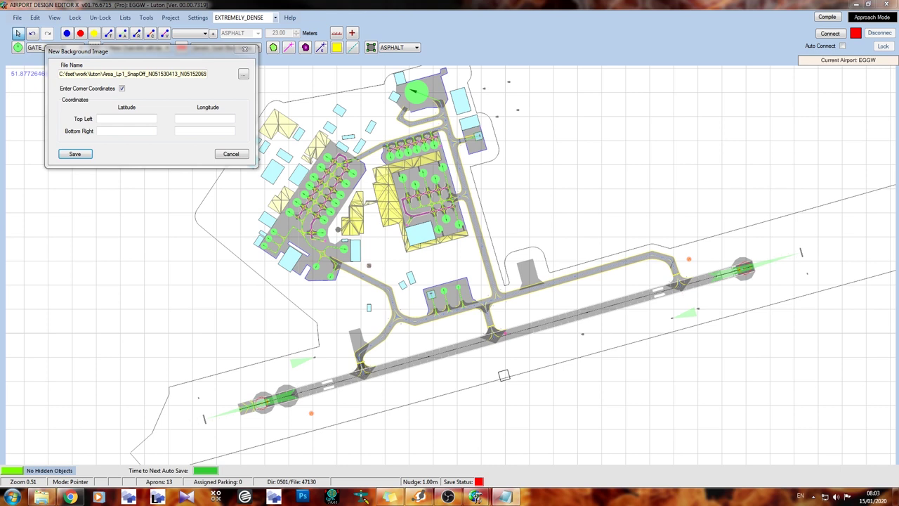
{"action": "type", "text": "51.8844902515411 -0.390286445617676 51.8685793876648 -0.345468521118164"}
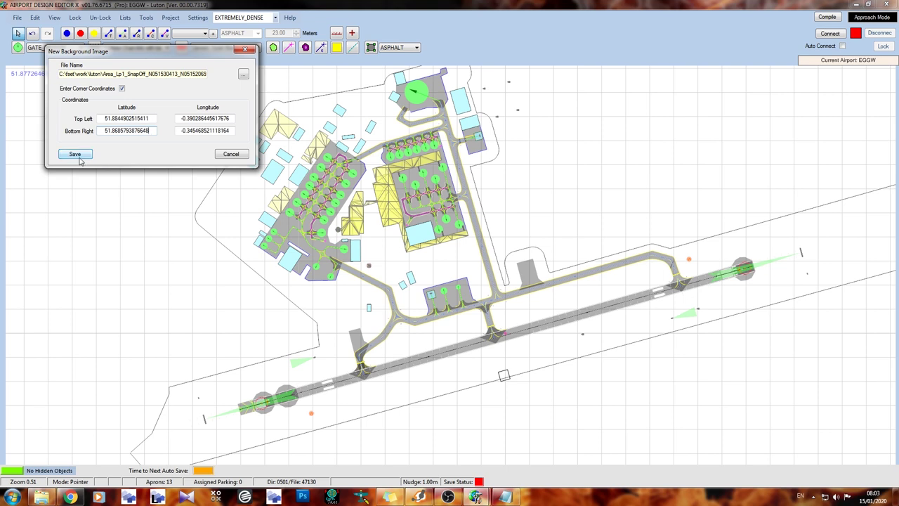
{"action": "left_click", "coordinate": [76, 155]}
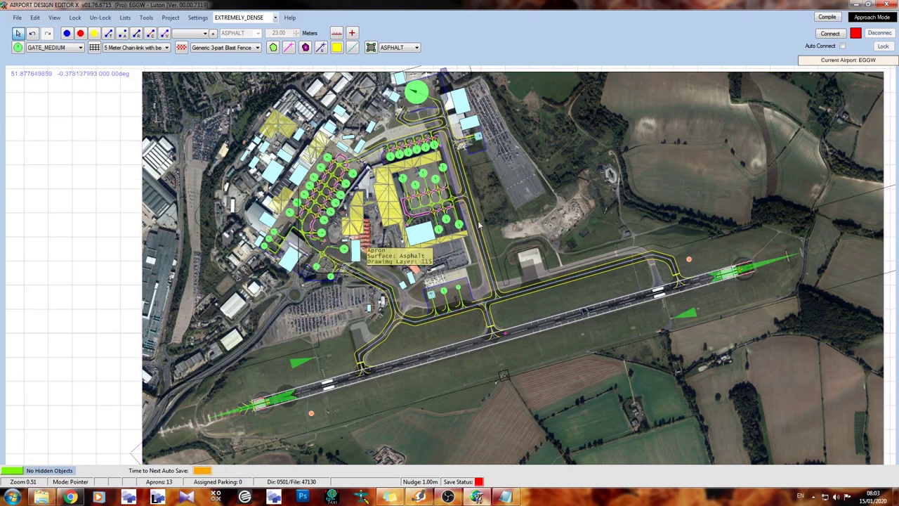
{"action": "right_click_drag", "start_coordinate": [718, 307], "coordinate": [624, 323]}
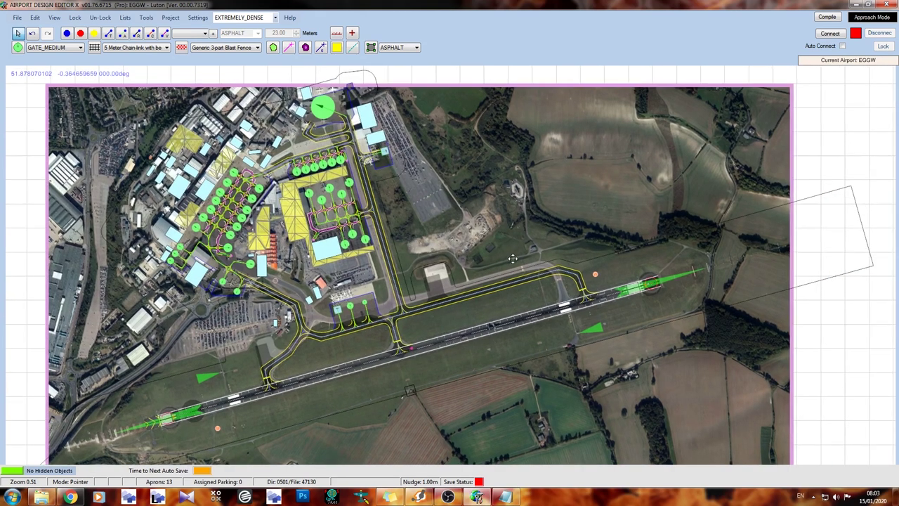
{"action": "right_click_drag", "start_coordinate": [234, 412], "coordinate": [275, 412]}
{"action": "scroll", "coordinate": [274, 413], "scroll_direction": "up", "scroll_amount": 1}
{"action": "scroll", "coordinate": [261, 413], "scroll_direction": "up", "scroll_amount": 2}
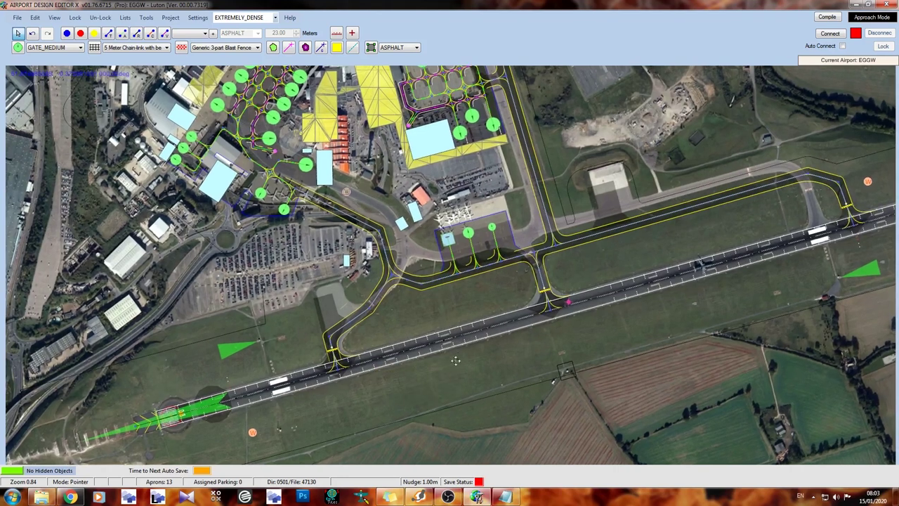
{"action": "right_click_drag", "start_coordinate": [455, 360], "coordinate": [469, 469]}
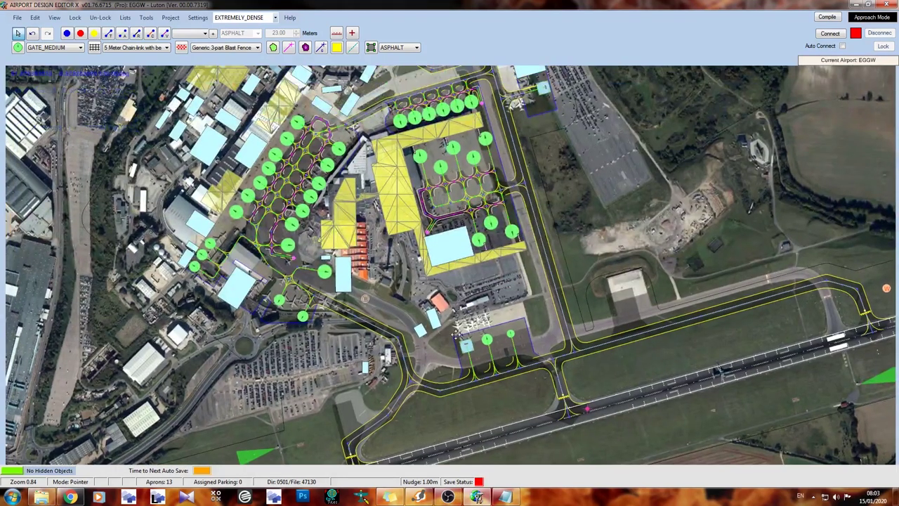
{"action": "right_click_drag", "start_coordinate": [545, 157], "coordinate": [554, 310]}
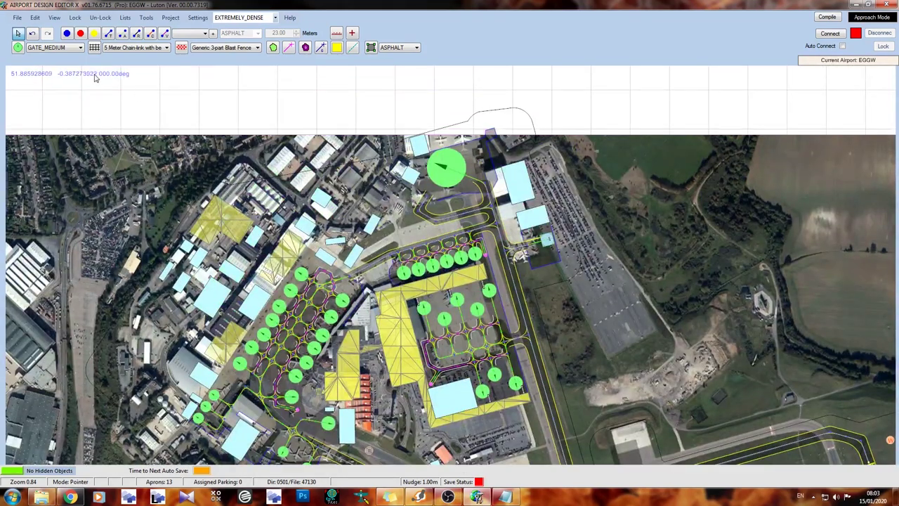
{"action": "right_click_drag", "start_coordinate": [621, 362], "coordinate": [550, 193]}
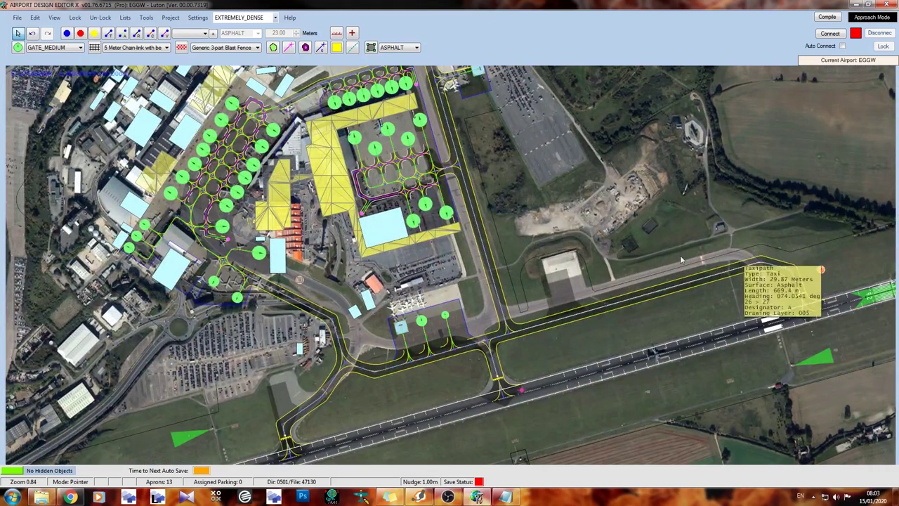
{"action": "scroll", "coordinate": [542, 345], "scroll_direction": "up", "scroll_amount": 6}
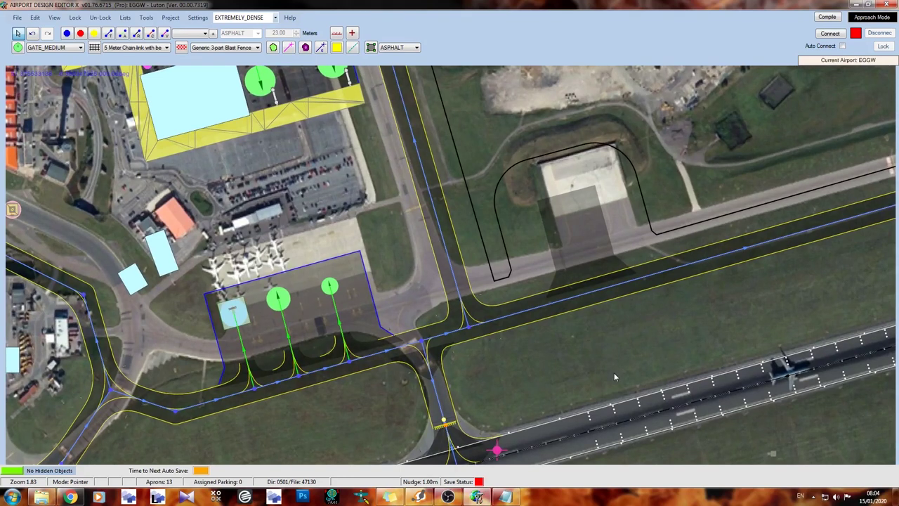
{"action": "right_click_drag", "start_coordinate": [615, 378], "coordinate": [570, 350]}
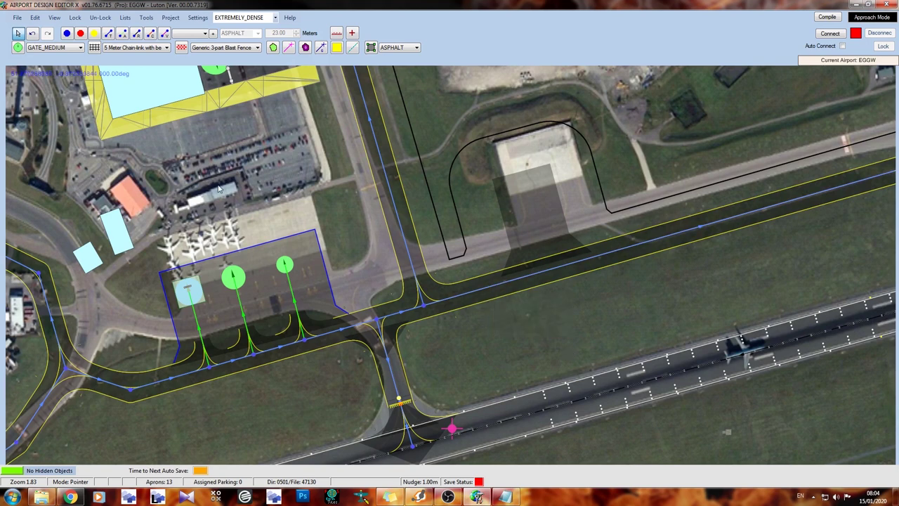
{"action": "right_click_drag", "start_coordinate": [308, 223], "coordinate": [573, 306]}
{"action": "right_click_drag", "start_coordinate": [204, 228], "coordinate": [410, 315]}
{"action": "scroll", "coordinate": [181, 281], "scroll_direction": "down", "scroll_amount": 5}
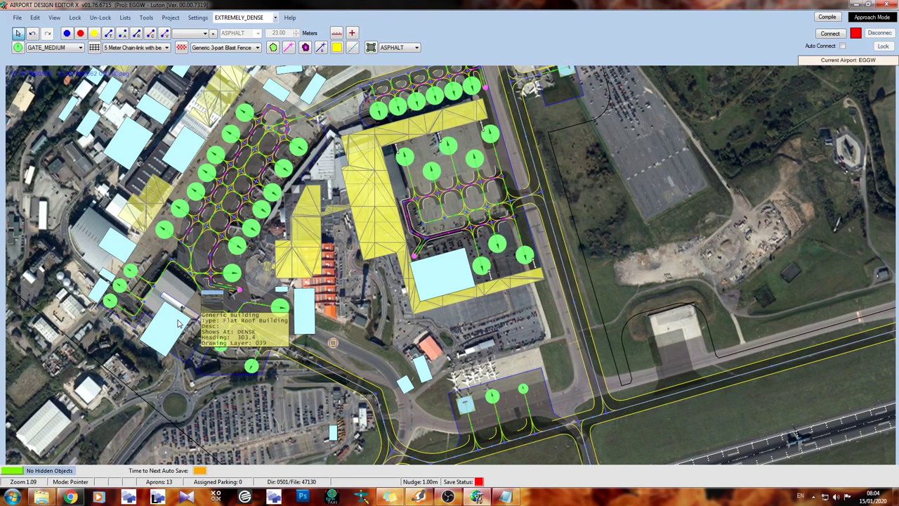
{"action": "scroll", "coordinate": [558, 222], "scroll_direction": "down", "scroll_amount": 5}
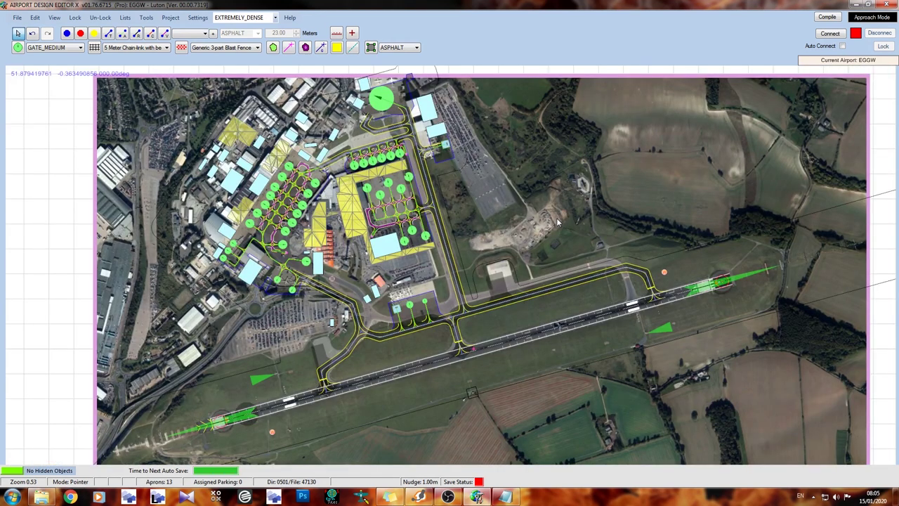